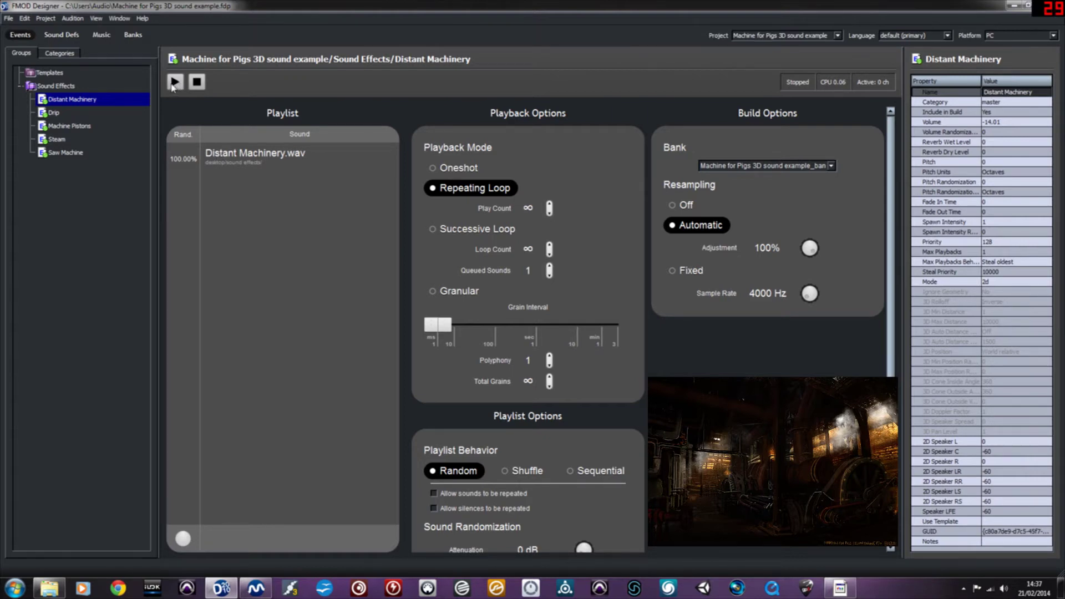
- Play and stop Distant Machinery, then open Machine Pistons and audition its loop
{"action": "left_click", "coordinate": [174, 84]}
{"action": "left_click", "coordinate": [200, 85]}
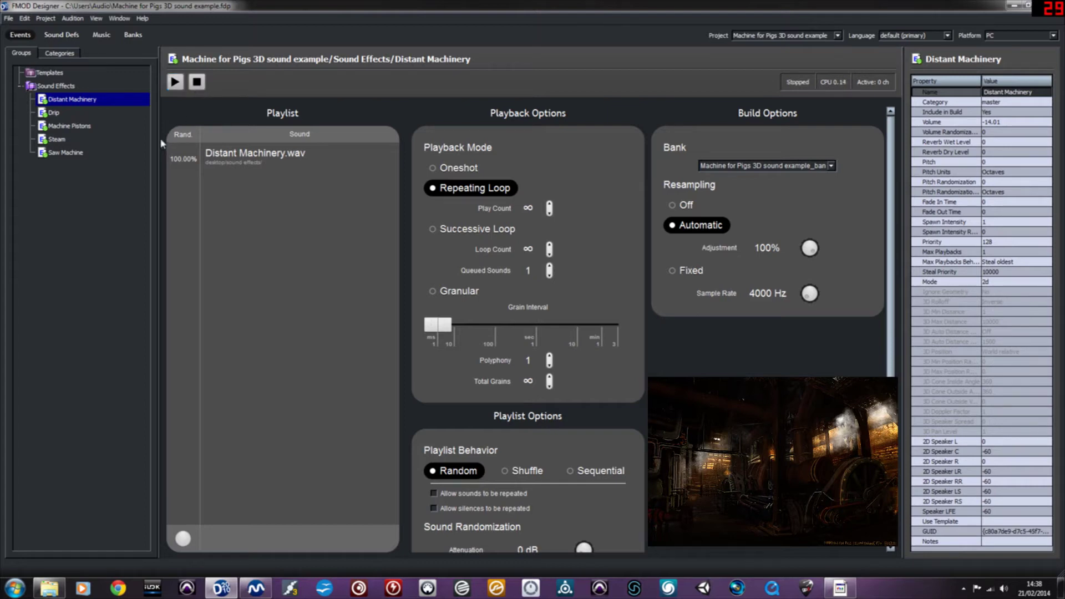
{"action": "left_click", "coordinate": [78, 127]}
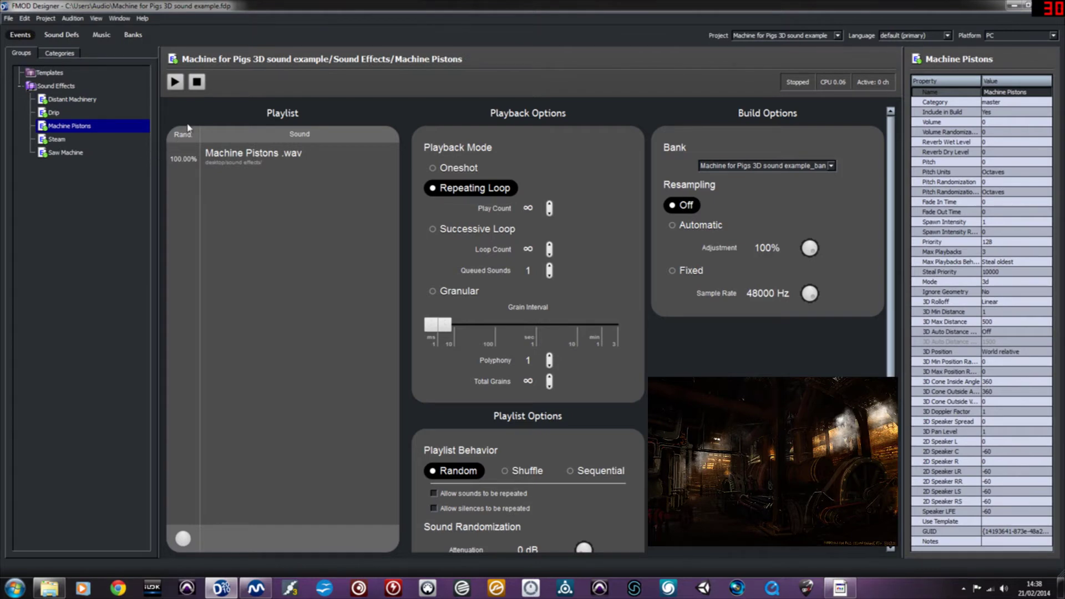
{"action": "left_click", "coordinate": [177, 85]}
{"action": "left_click", "coordinate": [197, 83]}
- Open the Saw Machine event, play its granular sound, then stop it
{"action": "left_click", "coordinate": [70, 153]}
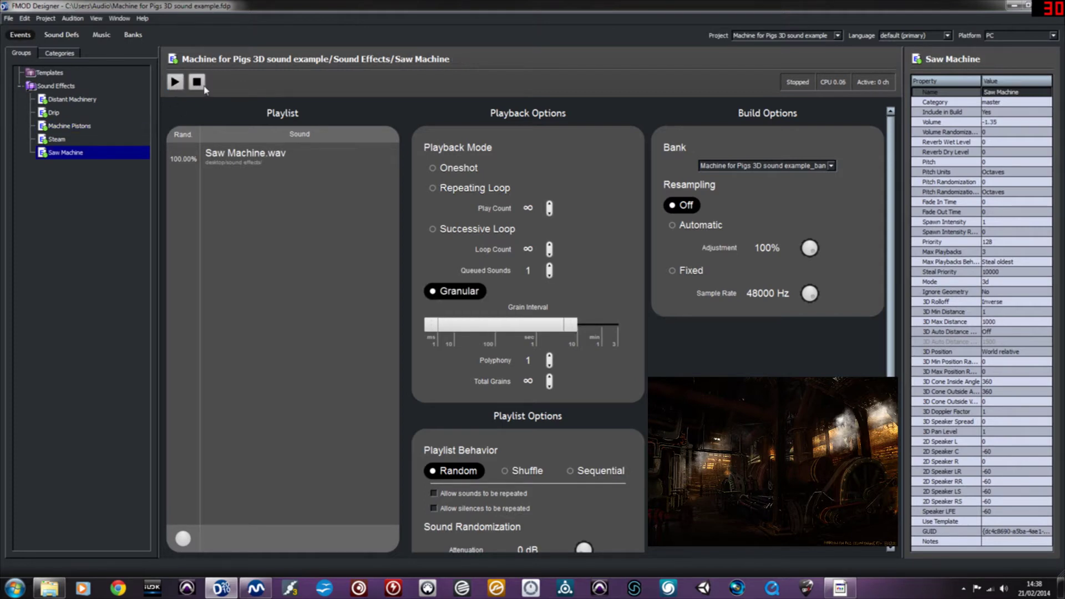
{"action": "left_click", "coordinate": [175, 83]}
{"action": "left_click", "coordinate": [196, 82]}
- Open the Steam event, play it, and scroll down to its Sound Randomization settings
{"action": "left_click", "coordinate": [73, 140]}
{"action": "left_click", "coordinate": [175, 83]}
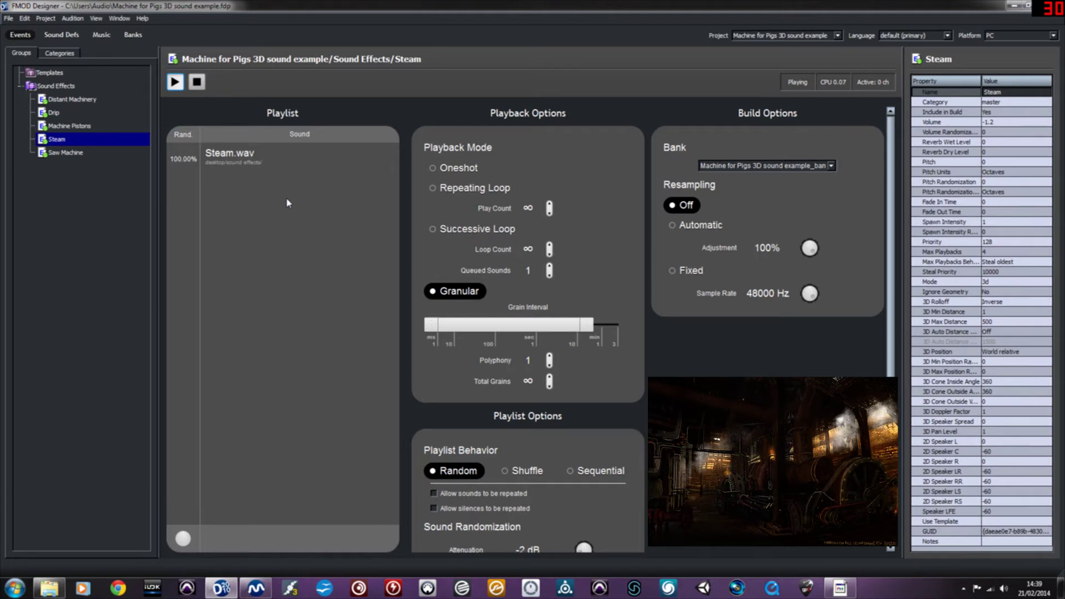
{"action": "scroll", "coordinate": [582, 380], "scroll_direction": "down", "scroll_amount": 1}
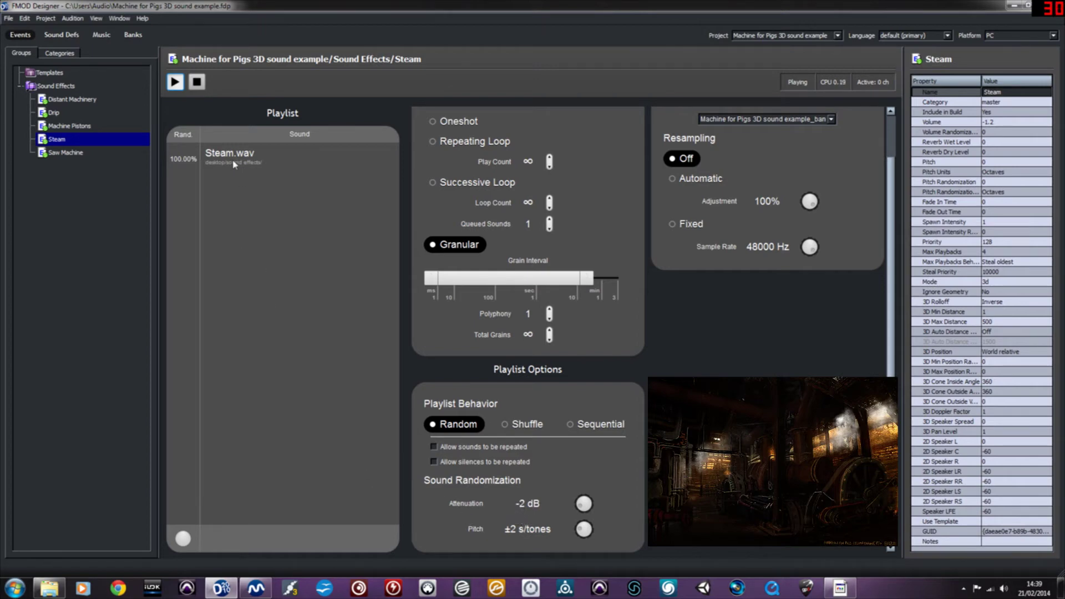
- Stop Steam, then open the Drip event, play it and stop it
{"action": "left_click", "coordinate": [196, 82]}
{"action": "left_click", "coordinate": [77, 115]}
{"action": "left_click", "coordinate": [175, 83]}
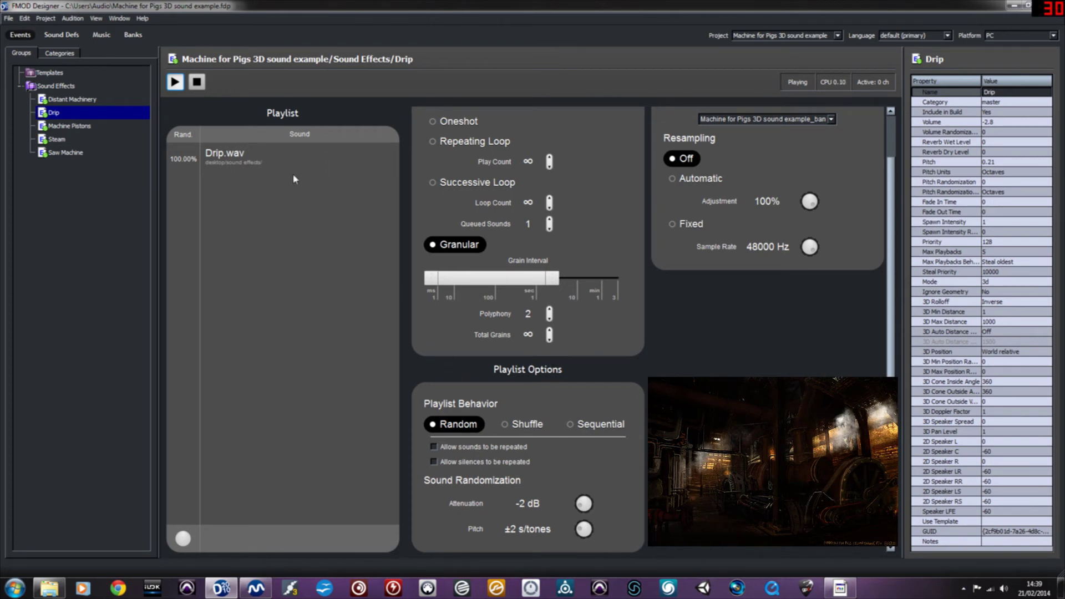
{"action": "left_click", "coordinate": [197, 87]}
{"action": "left_click", "coordinate": [255, 588]}
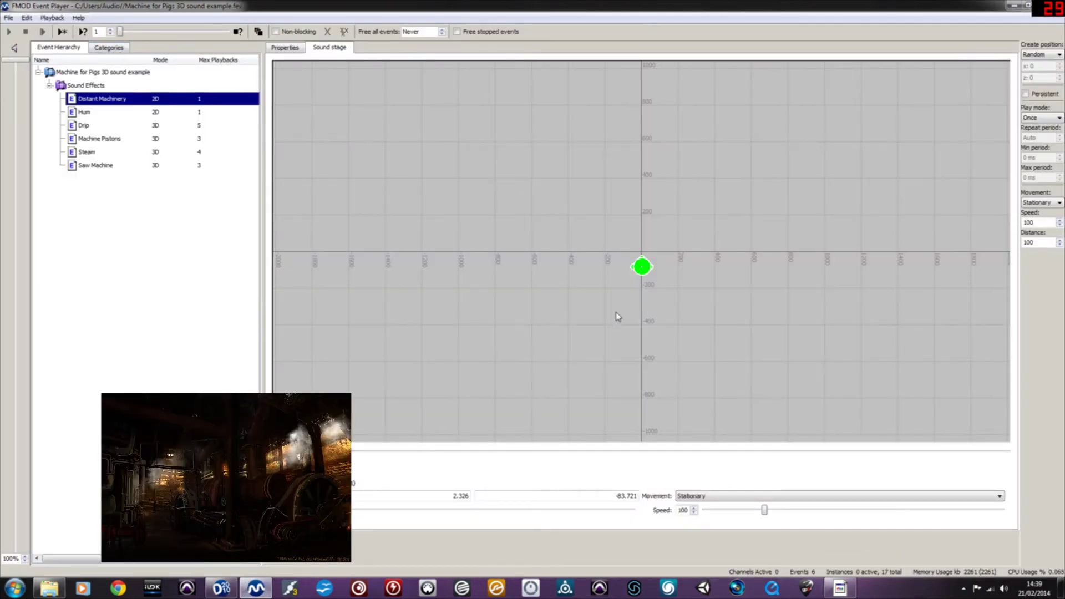
- Zoom the sound stage, set the listener just below centre, and place a Distant Machinery emitter upper left
{"action": "scroll", "coordinate": [573, 298], "scroll_direction": "down", "scroll_amount": 1}
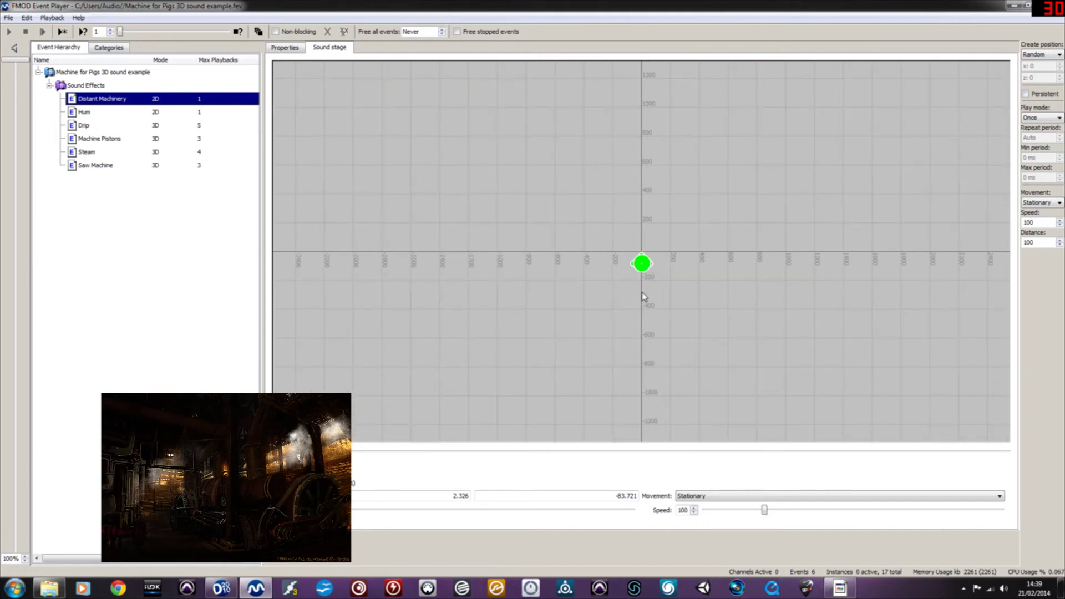
{"action": "left_click_drag", "start_coordinate": [648, 290], "coordinate": [648, 335]}
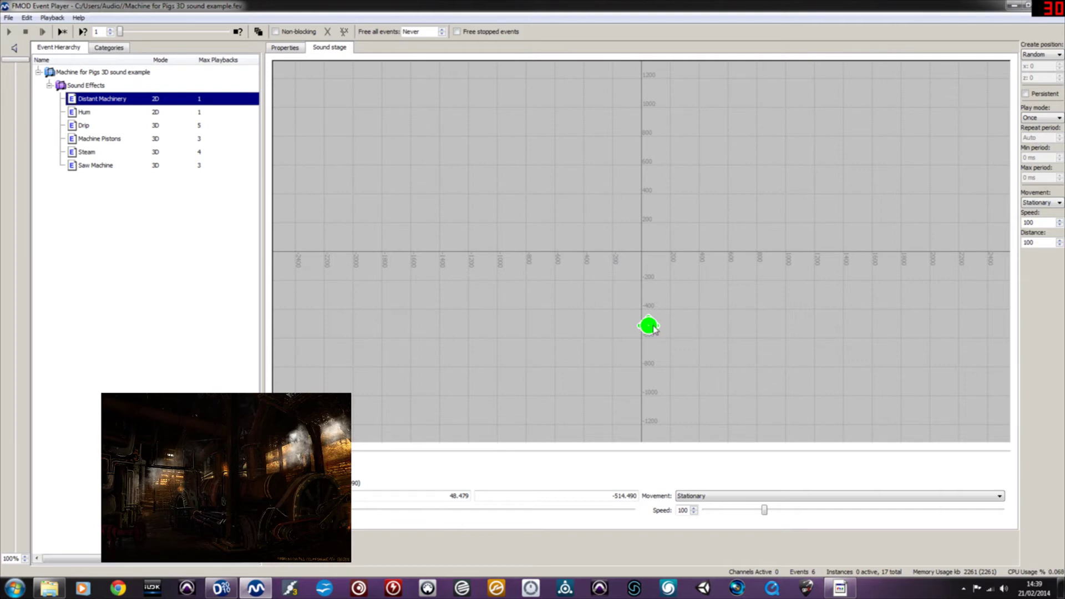
{"action": "left_click_drag", "start_coordinate": [653, 328], "coordinate": [645, 329]}
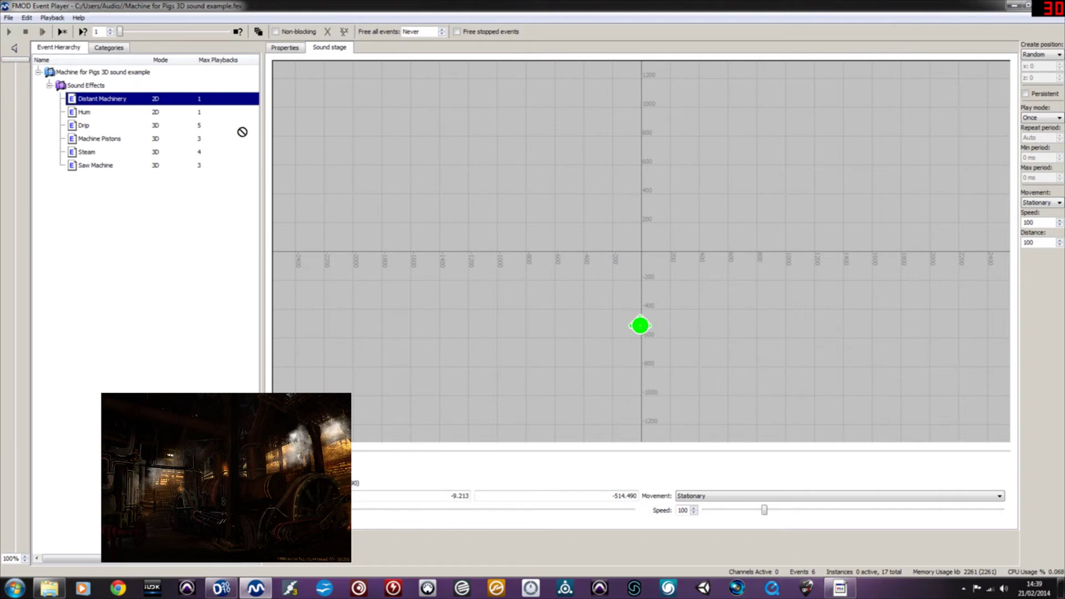
{"action": "left_click", "coordinate": [428, 113]}
{"action": "mouse_move", "coordinate": [639, 327]}
{"action": "left_mouse_down"}
{"action": "mouse_move", "coordinate": [551, 238]}
{"action": "mouse_move", "coordinate": [431, 175]}
{"action": "mouse_move", "coordinate": [392, 166]}
{"action": "mouse_move", "coordinate": [470, 162]}
{"action": "mouse_move", "coordinate": [385, 118]}
{"action": "mouse_move", "coordinate": [388, 110]}
{"action": "mouse_move", "coordinate": [650, 284]}
{"action": "mouse_move", "coordinate": [644, 322]}
{"action": "left_mouse_up"}
- Place four Steam emitters around the listener and above the stage centre
{"action": "left_click", "coordinate": [100, 156]}
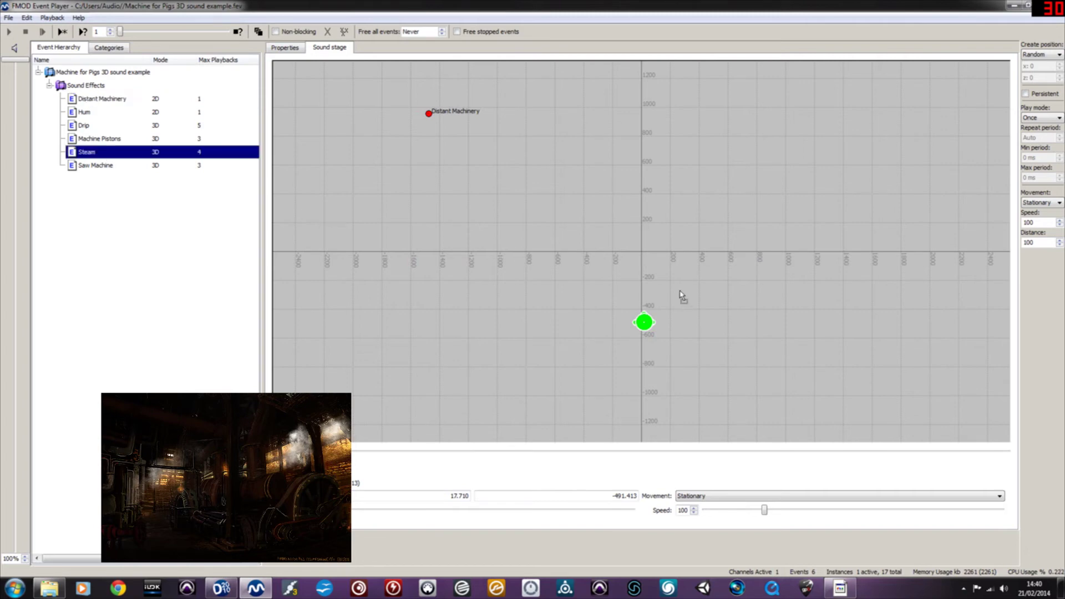
{"action": "left_click", "coordinate": [627, 301]}
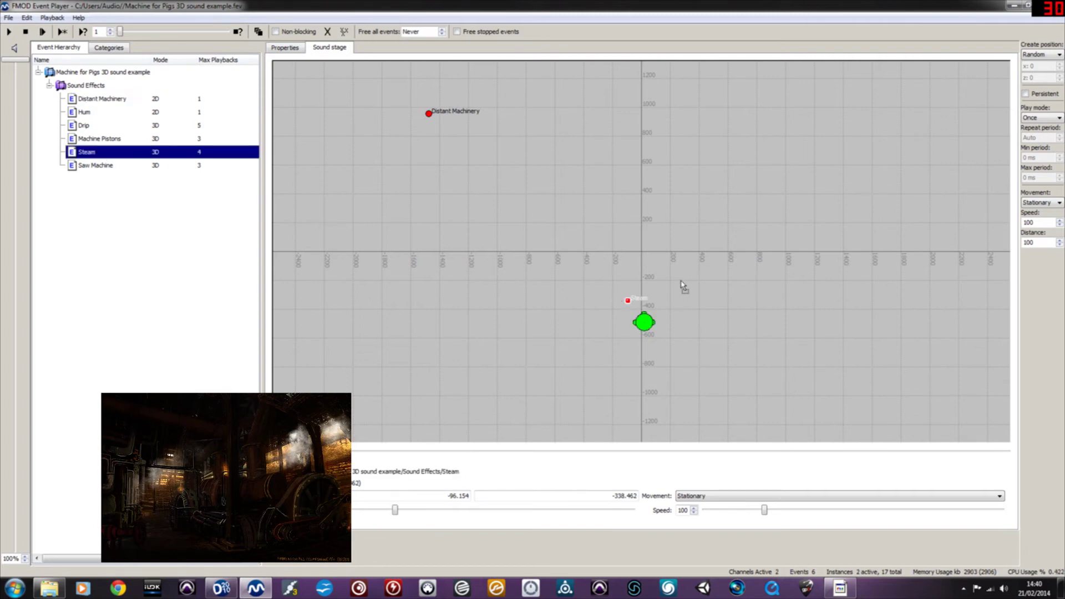
{"action": "left_click", "coordinate": [656, 265]}
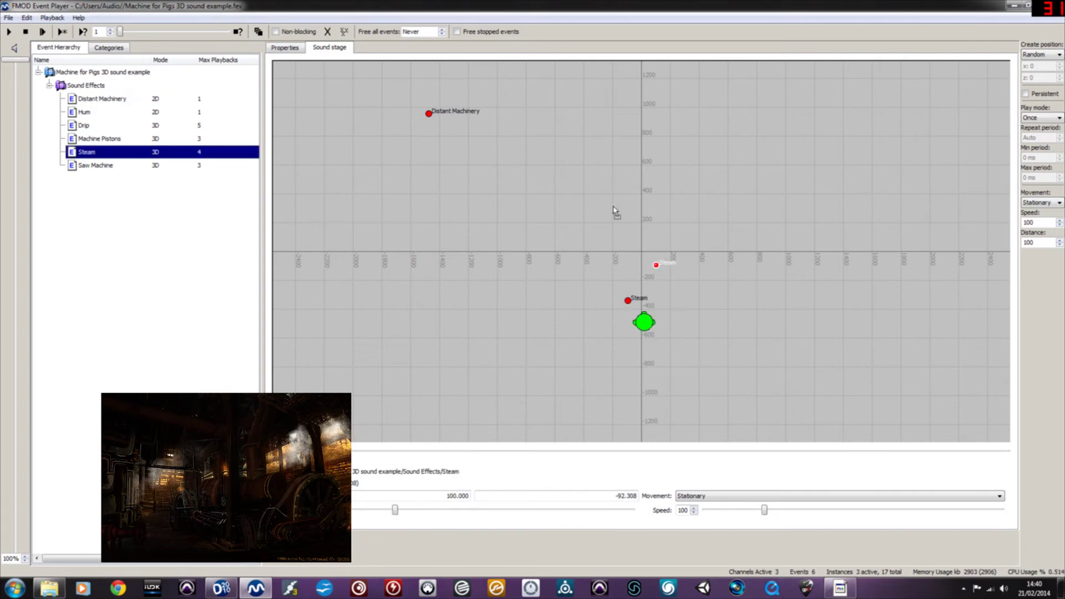
{"action": "left_click", "coordinate": [630, 209]}
{"action": "left_click", "coordinate": [659, 329]}
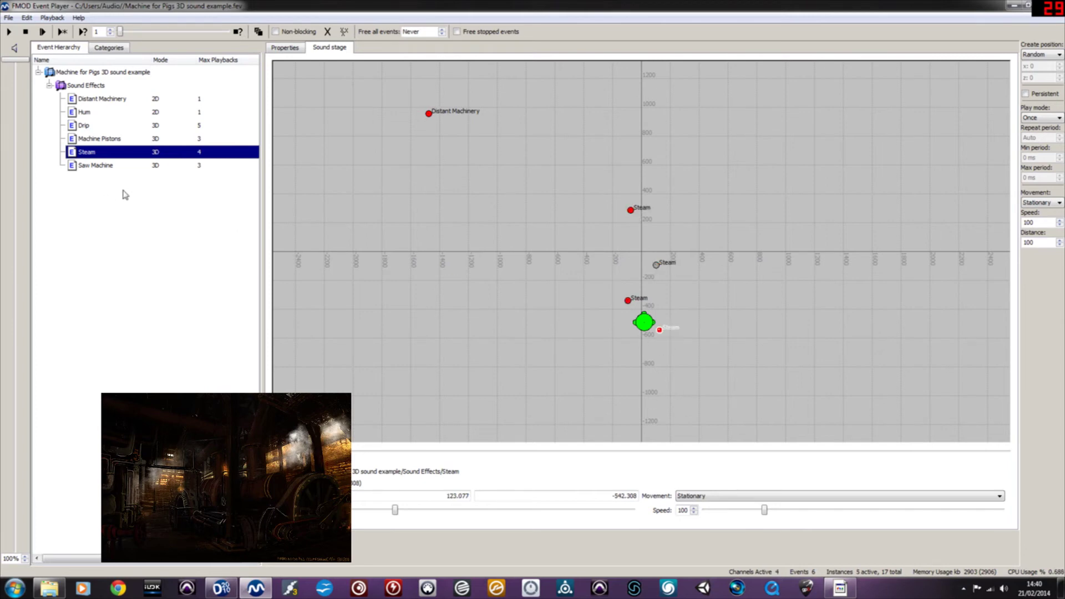
- Place five Drip emitters near the listener and stage centre
{"action": "left_click", "coordinate": [95, 126]}
{"action": "left_click", "coordinate": [631, 282]}
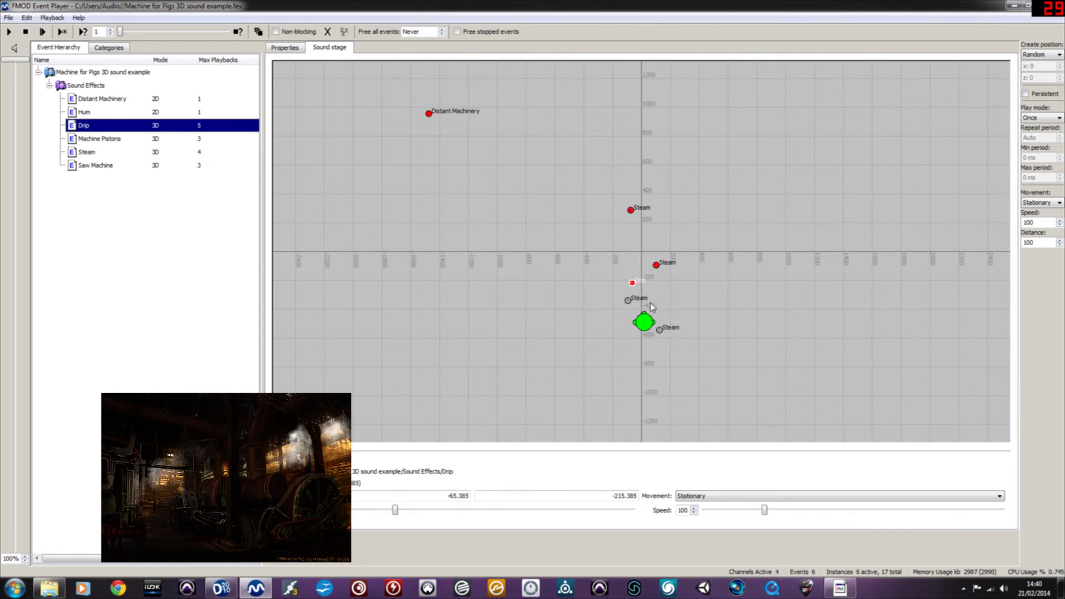
{"action": "left_click", "coordinate": [654, 304]}
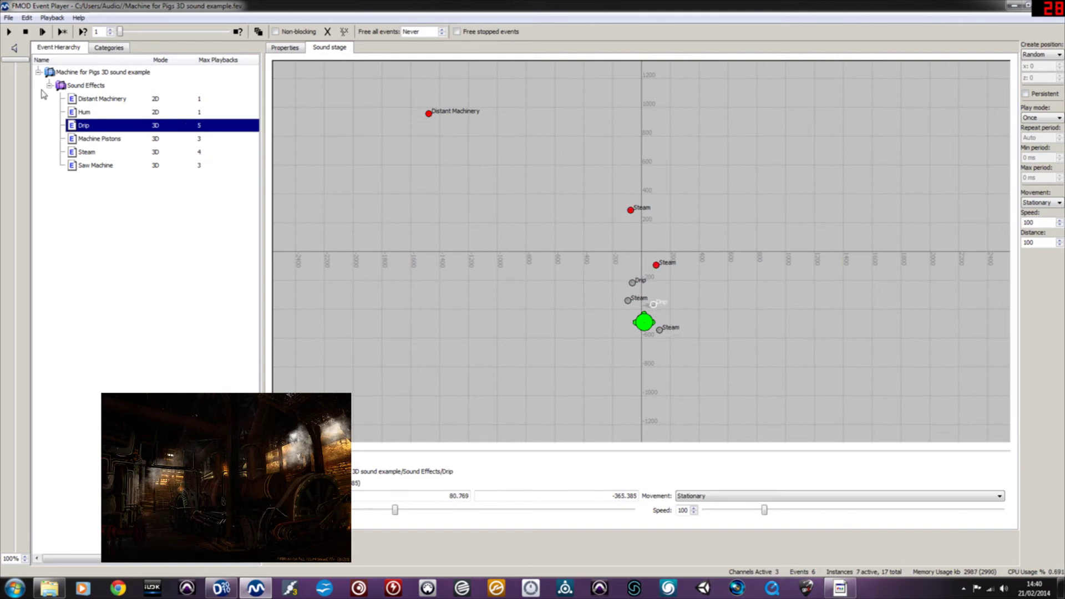
{"action": "left_click", "coordinate": [634, 240]}
{"action": "left_click", "coordinate": [641, 224]}
{"action": "left_click", "coordinate": [639, 317]}
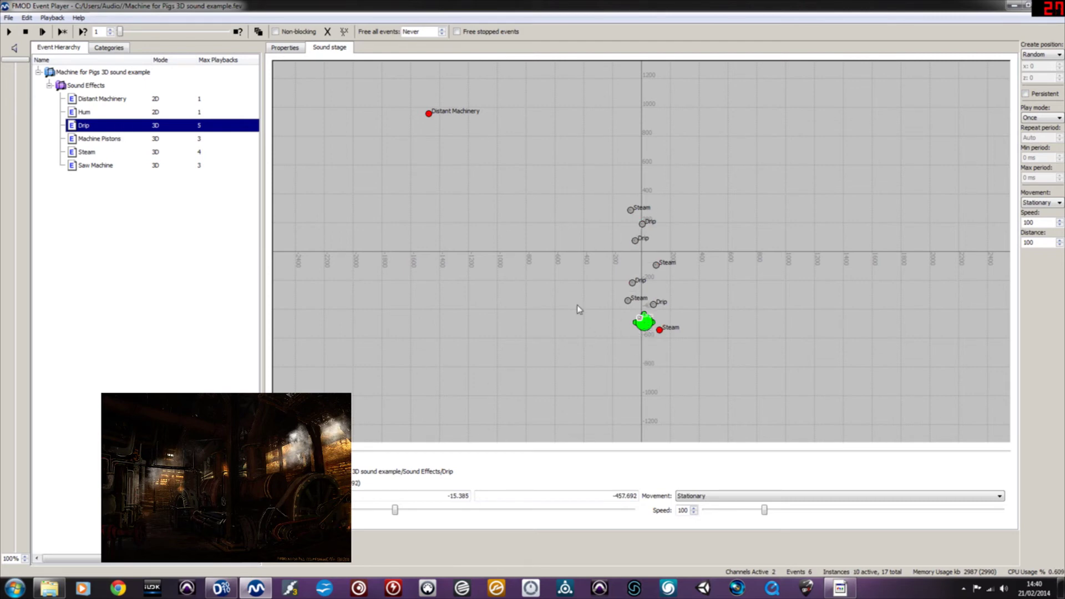
- Place Machine Pistons emitters far upper right and far below the listener, nudging the lower one right
{"action": "left_click", "coordinate": [110, 140]}
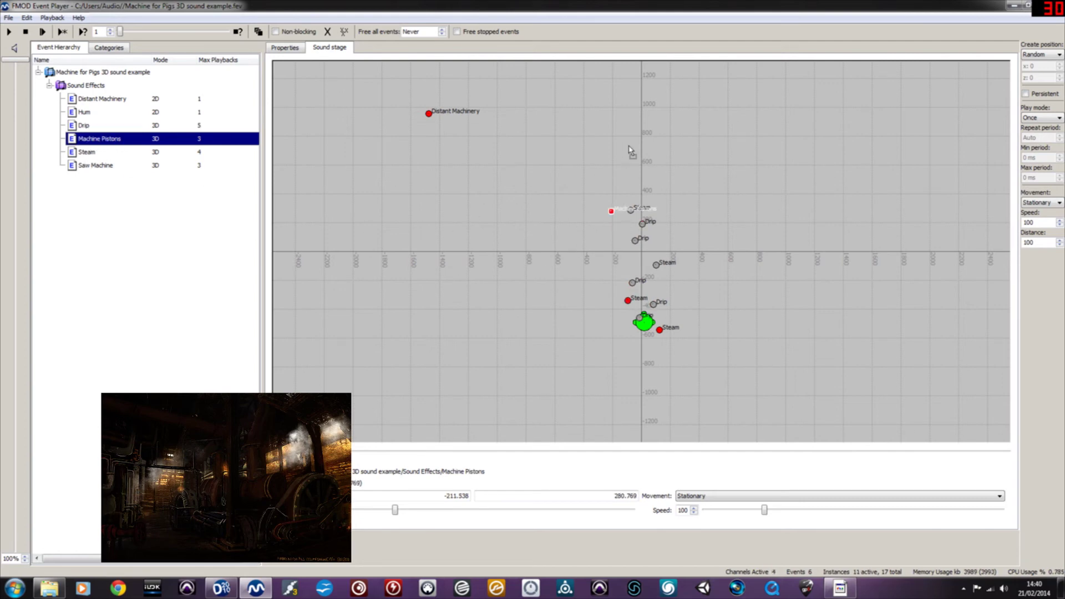
{"action": "left_click", "coordinate": [687, 108]}
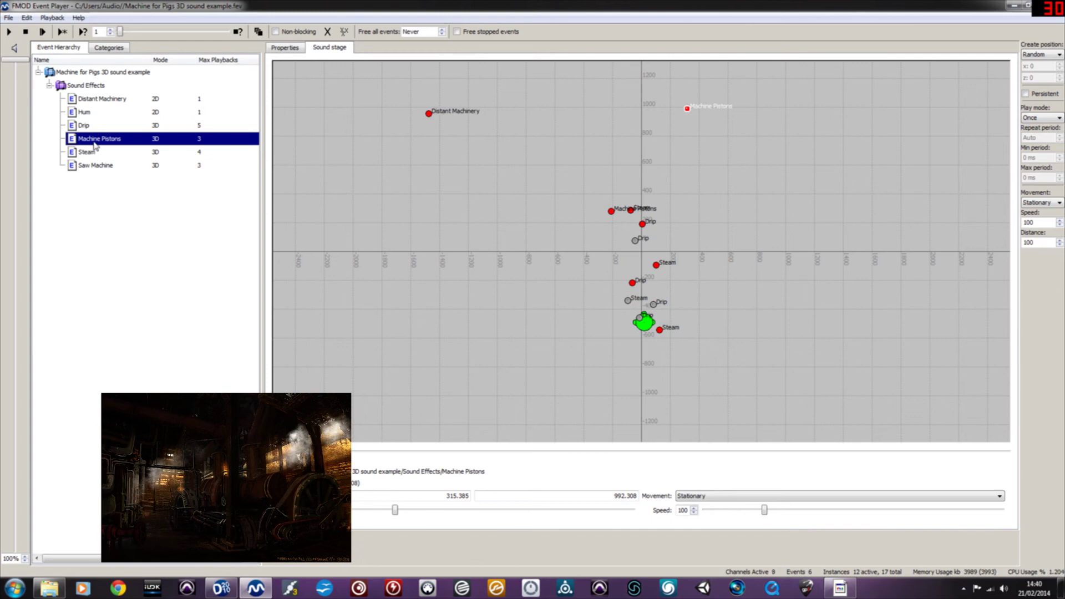
{"action": "left_click", "coordinate": [591, 391]}
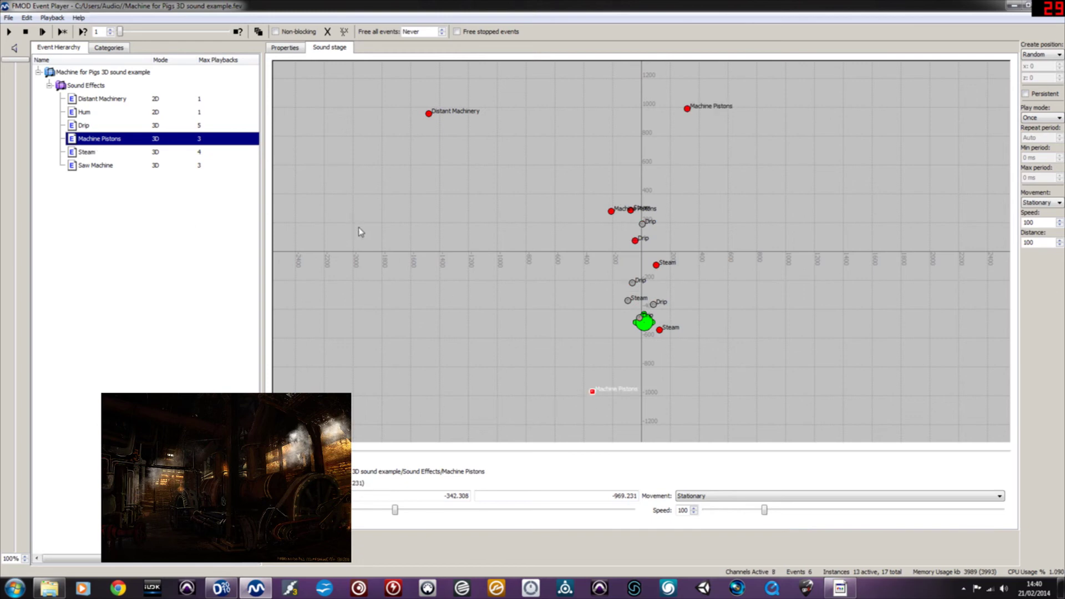
{"action": "left_click_drag", "start_coordinate": [592, 391], "coordinate": [606, 388]}
- Place two Saw Machine emitters near and above-right of centre, then move the listener up top
{"action": "left_click", "coordinate": [97, 167]}
{"action": "left_click", "coordinate": [614, 244]}
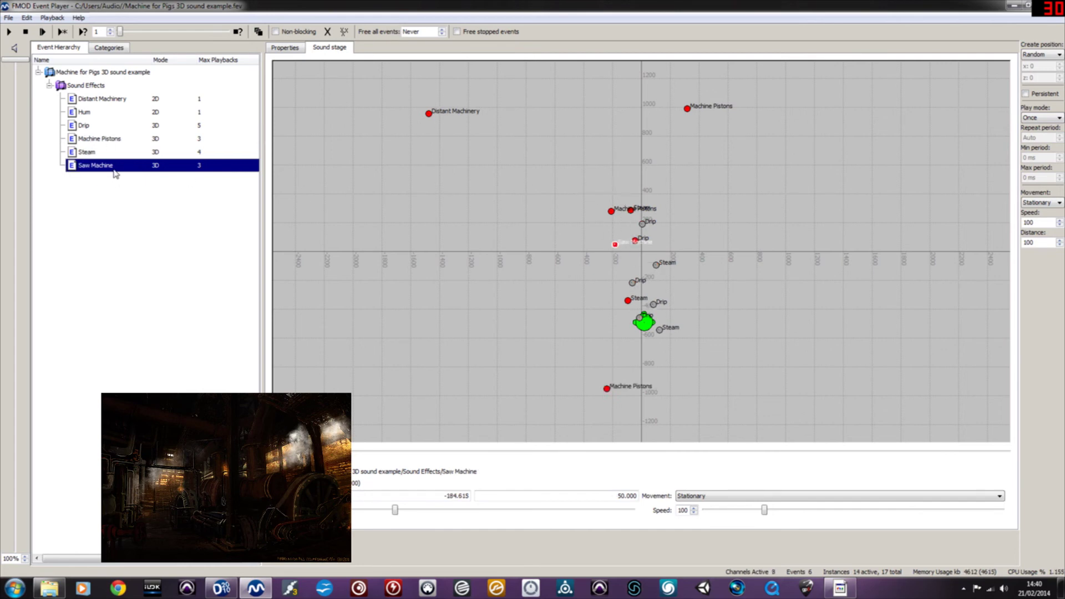
{"action": "left_click", "coordinate": [661, 170]}
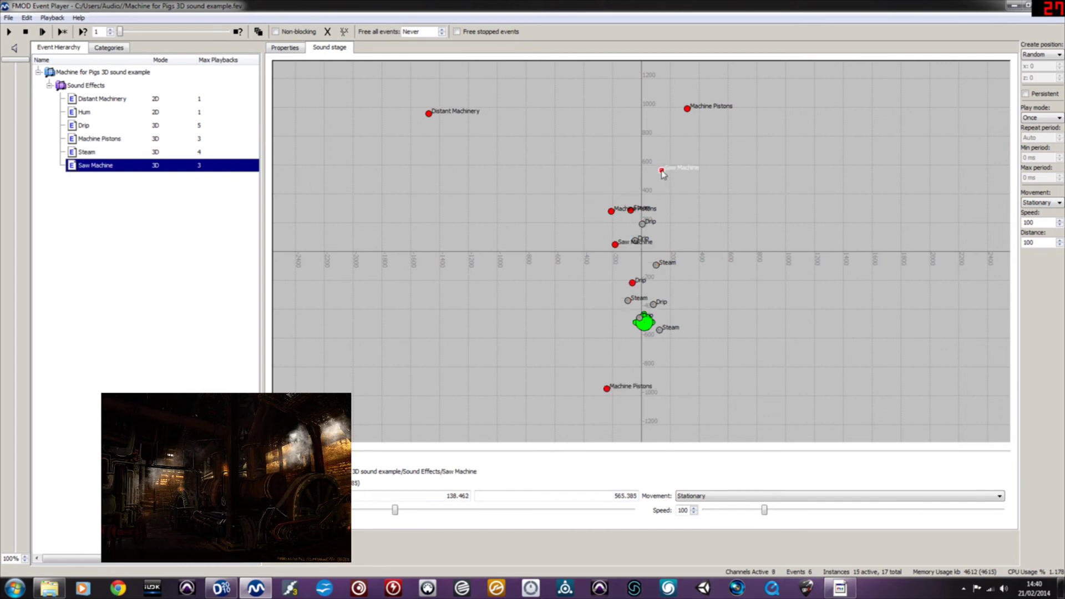
{"action": "left_click", "coordinate": [648, 331]}
{"action": "left_click_drag", "start_coordinate": [649, 330], "coordinate": [642, 123]}
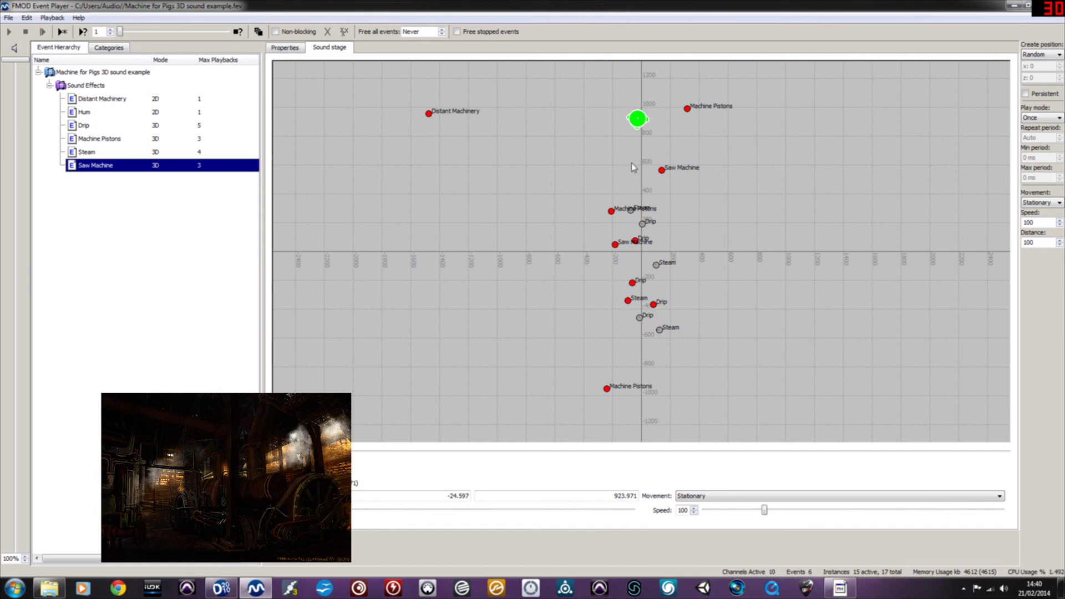
- Drag the listener from the top of the stage down beside the lower Machine Pistons emitter
{"action": "left_click_drag", "start_coordinate": [636, 121], "coordinate": [642, 374]}
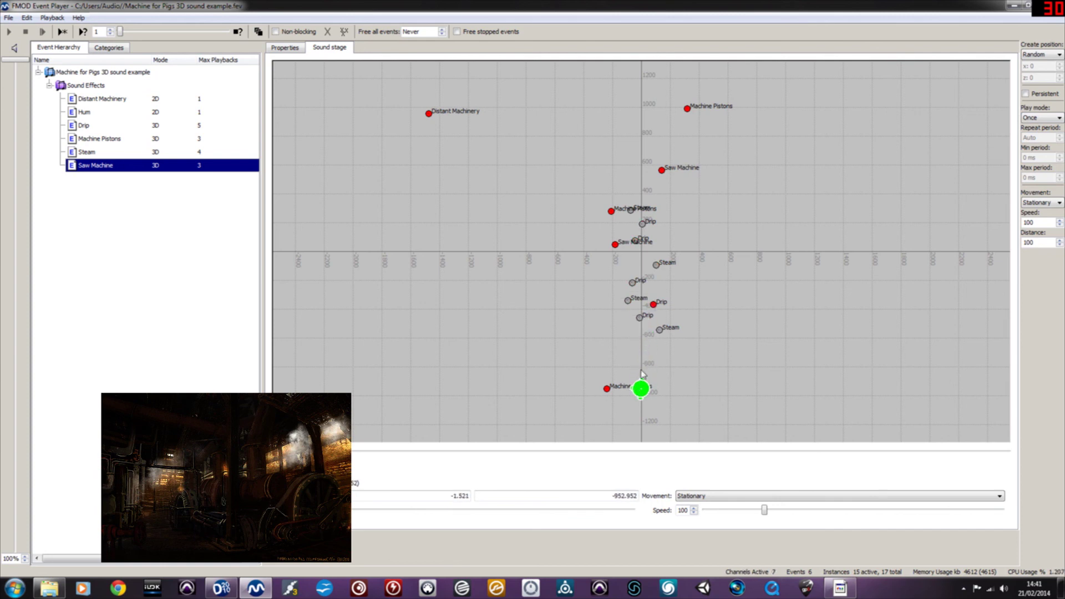